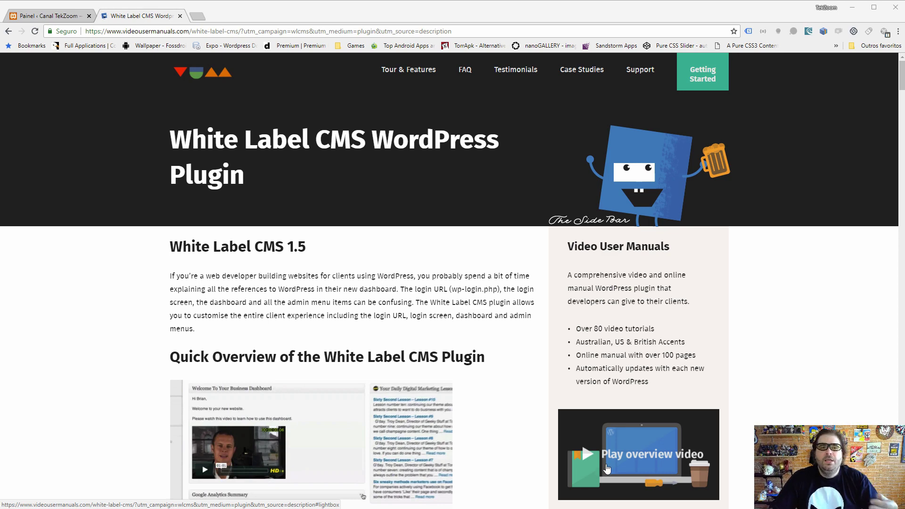
# - Examine the White Label CMS plugin page's overview, version features, Import/Export and RSS Widget sections
pyautogui.scroll(-6, 511, 438)
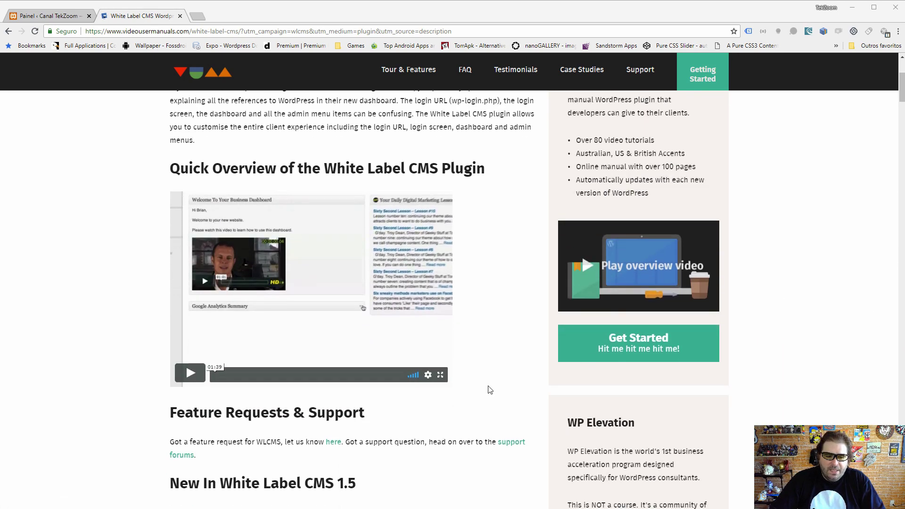
pyautogui.scroll(-1, 487, 385)
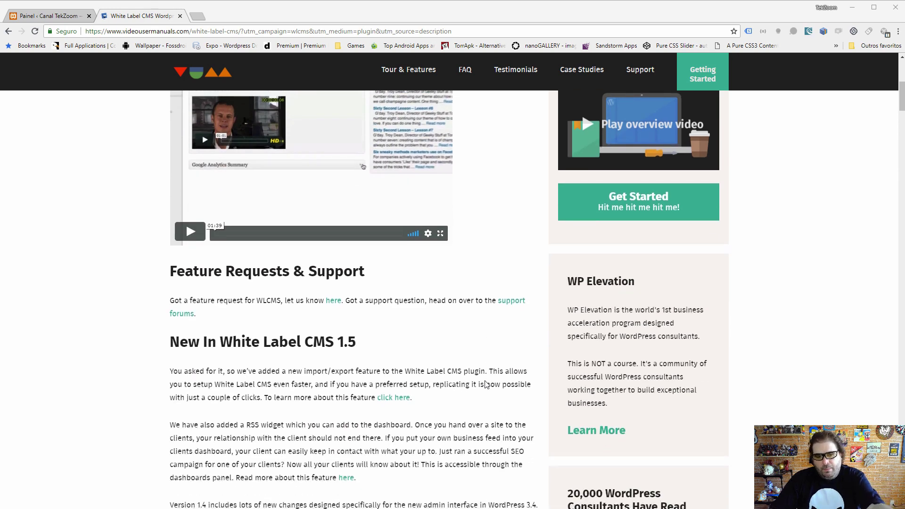
pyautogui.scroll(-8, 487, 385)
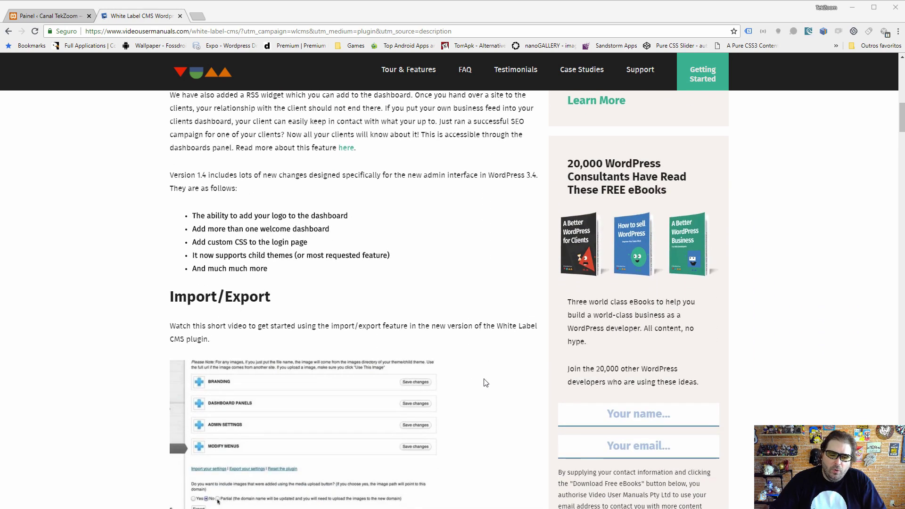
pyautogui.scroll(-10, 486, 382)
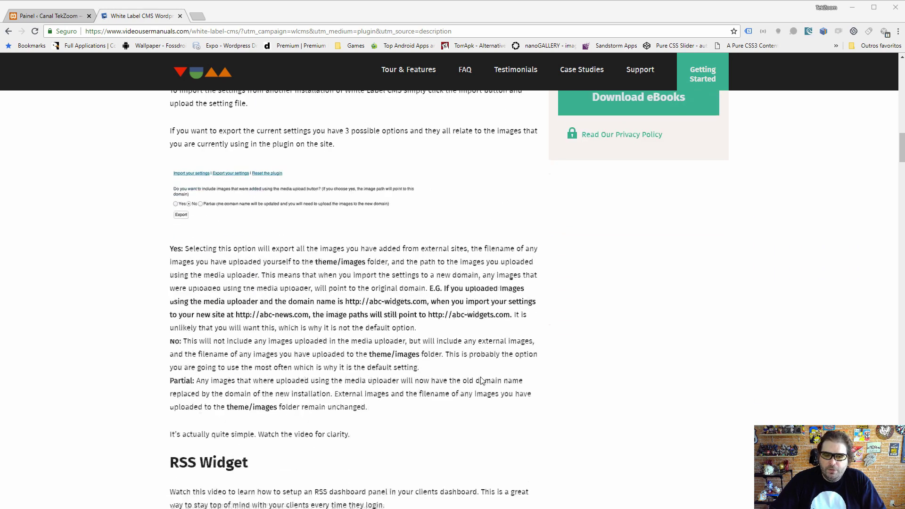
pyautogui.scroll(8, 486, 382)
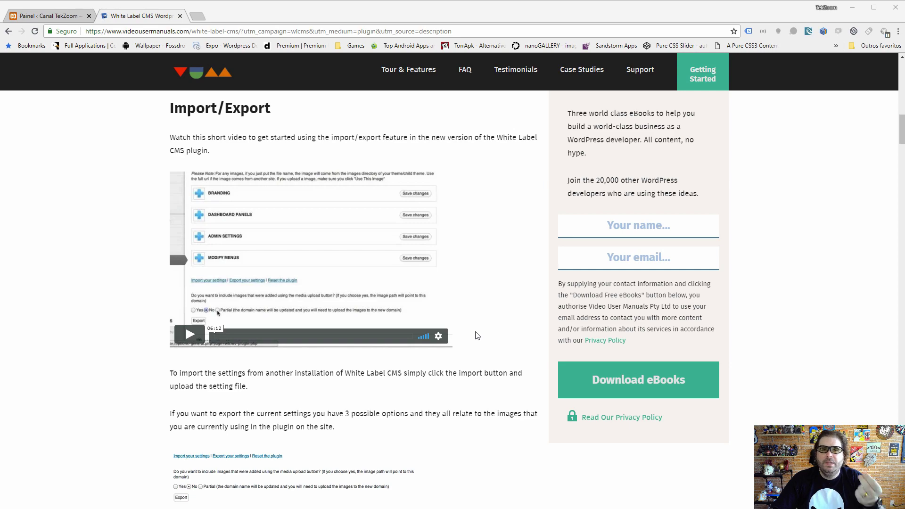
pyautogui.scroll(-9, 470, 317)
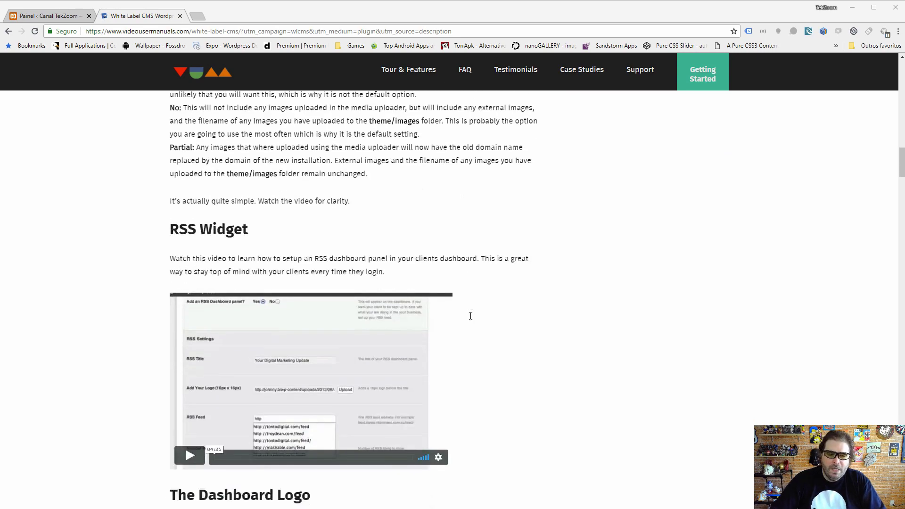
pyautogui.scroll(9, 470, 316)
pyautogui.scroll(17, 470, 316)
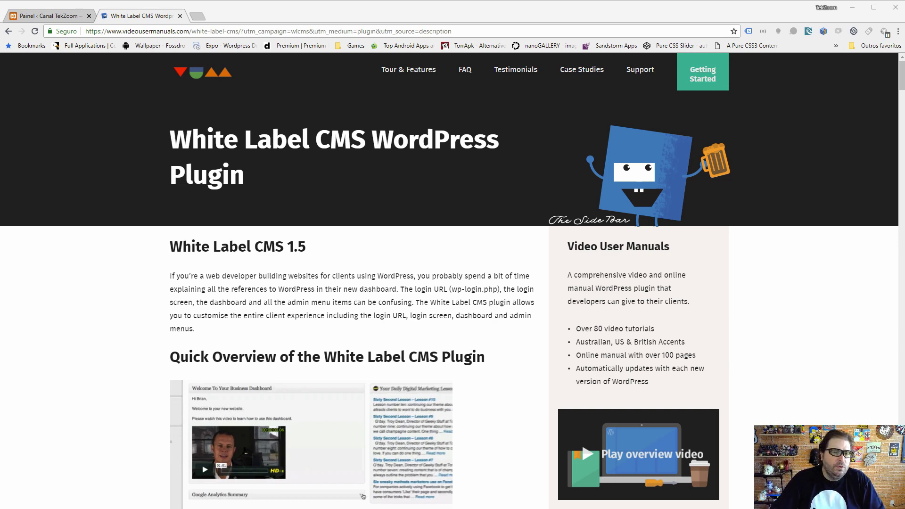
# - From the WordPress dashboard, search the plugin directory for "white label cms" and install and activate White Label CMS
pyautogui.click(52, 18)
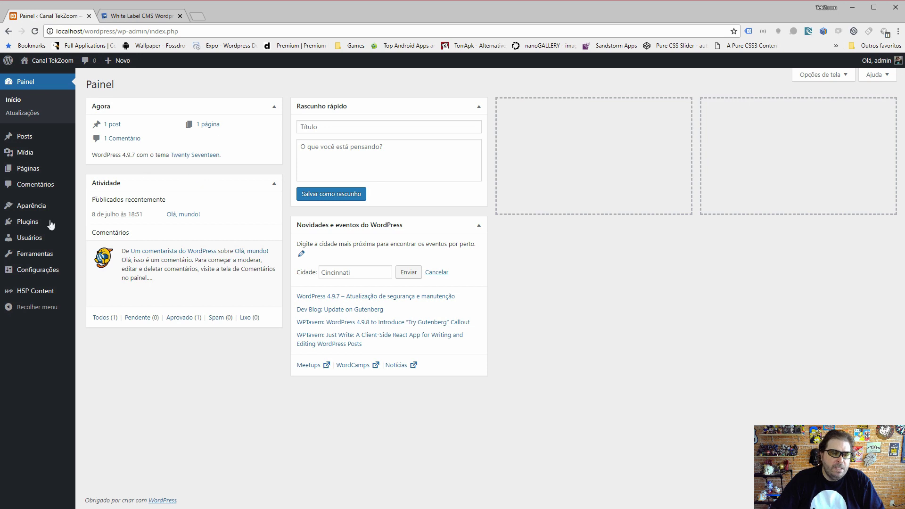
pyautogui.moveTo(51, 226)
pyautogui.click(114, 237)
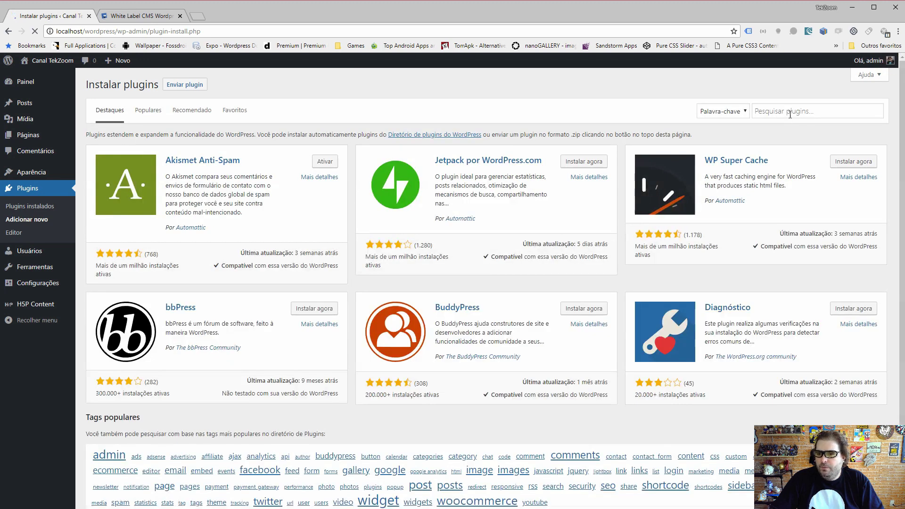
pyautogui.click(786, 113)
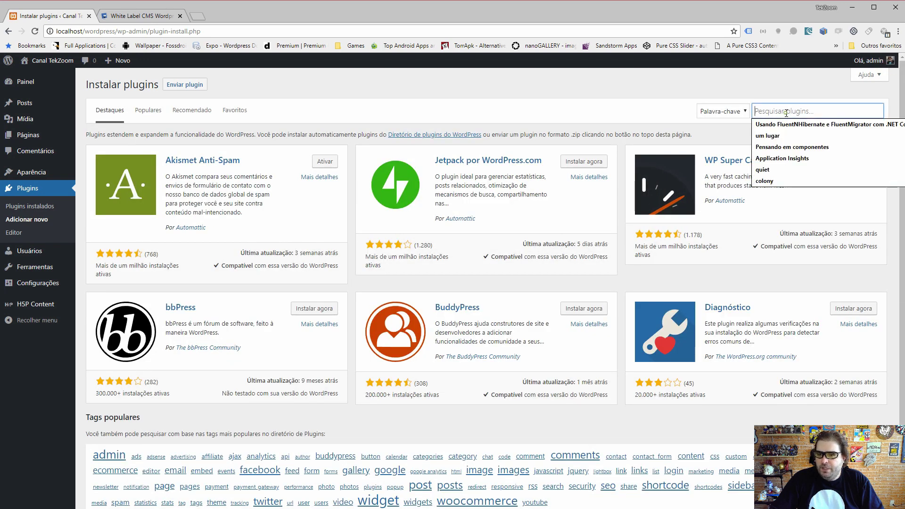
pyautogui.write('white label cms')
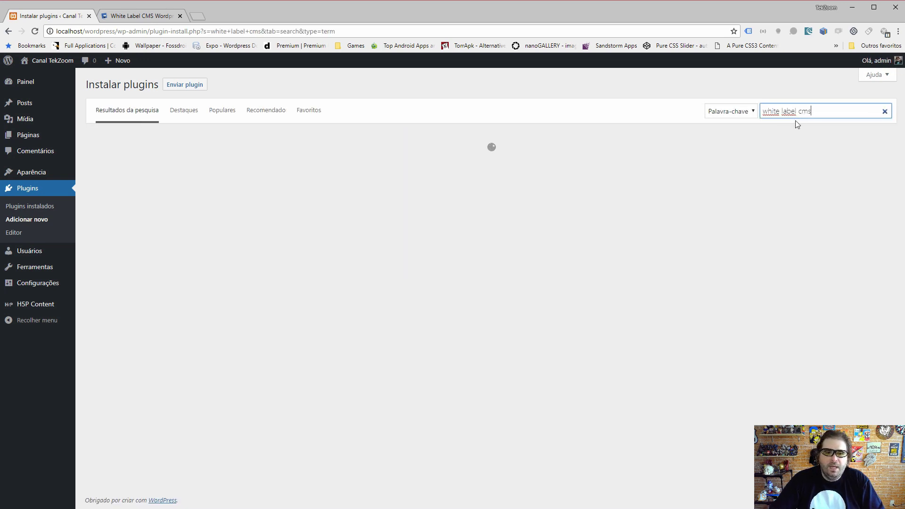
pyautogui.click(316, 159)
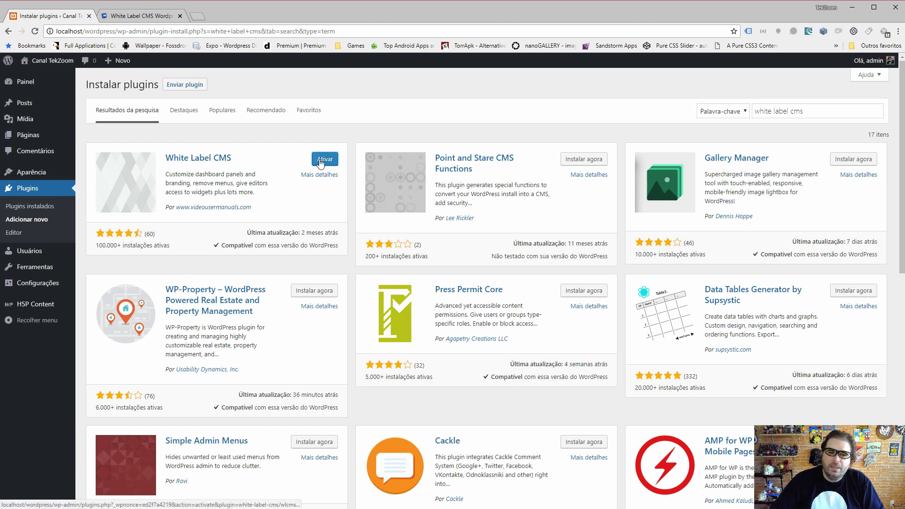
pyautogui.click(321, 161)
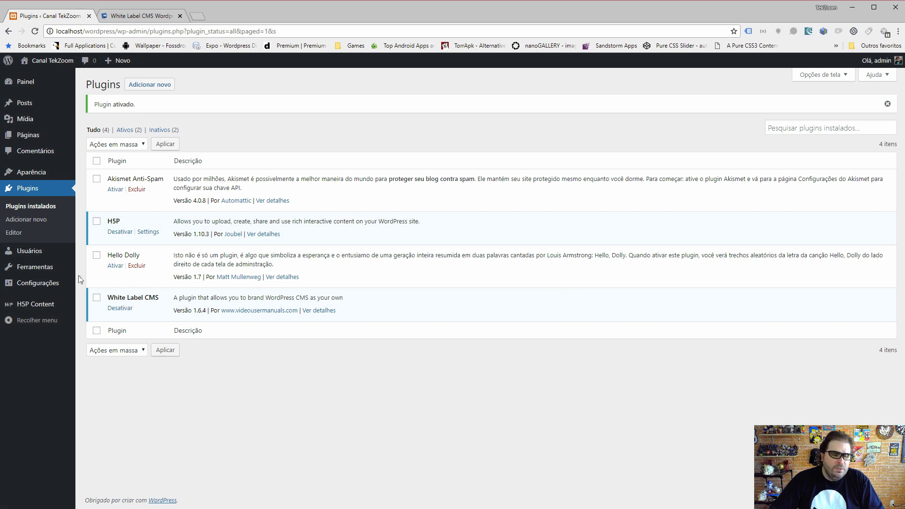
# - In the White Label CMS Branding settings, set Hide WordPress Logos to Yes and save the changes
pyautogui.moveTo(52, 286)
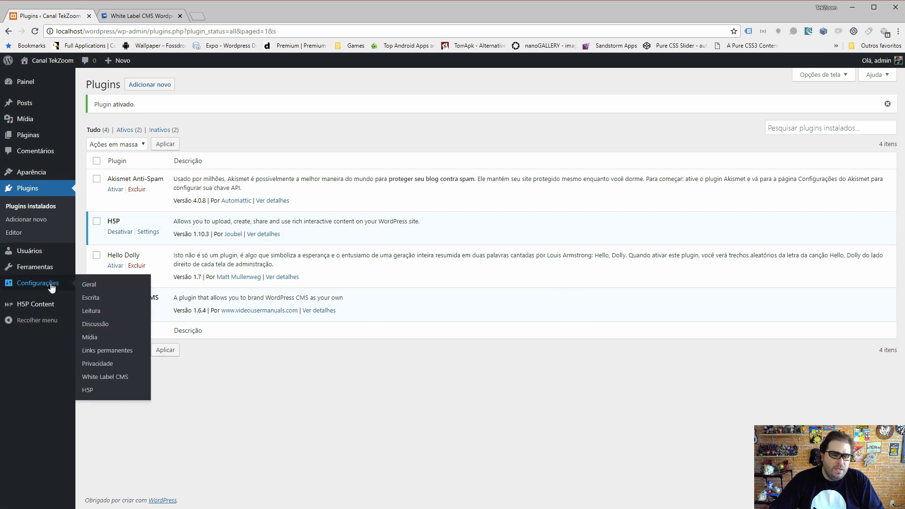
pyautogui.click(111, 380)
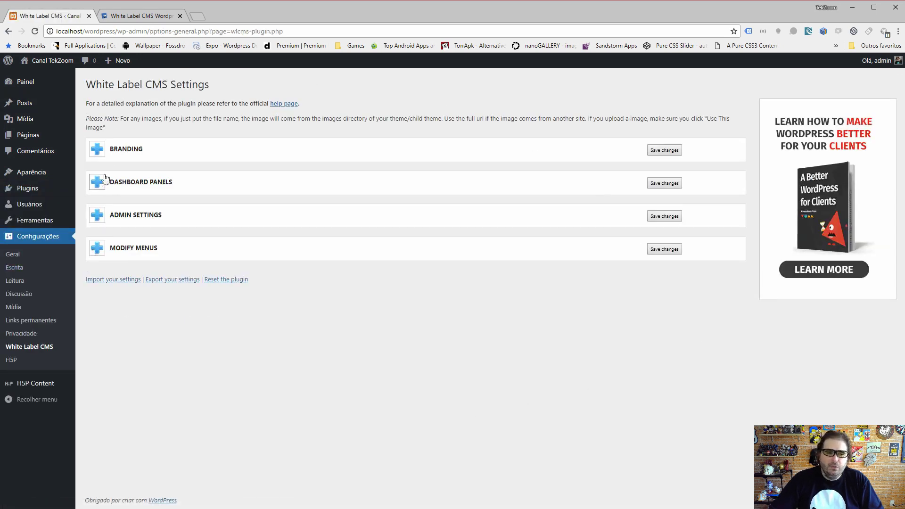
pyautogui.click(461, 144)
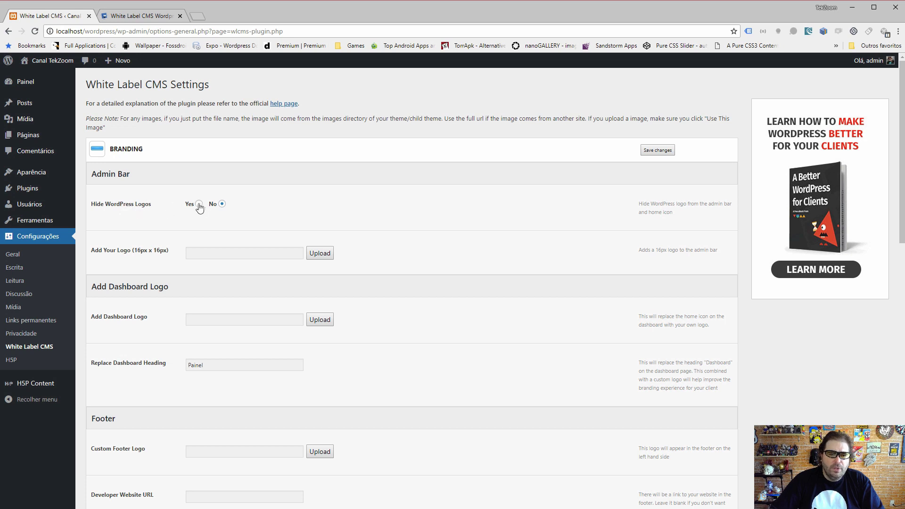
pyautogui.click(657, 150)
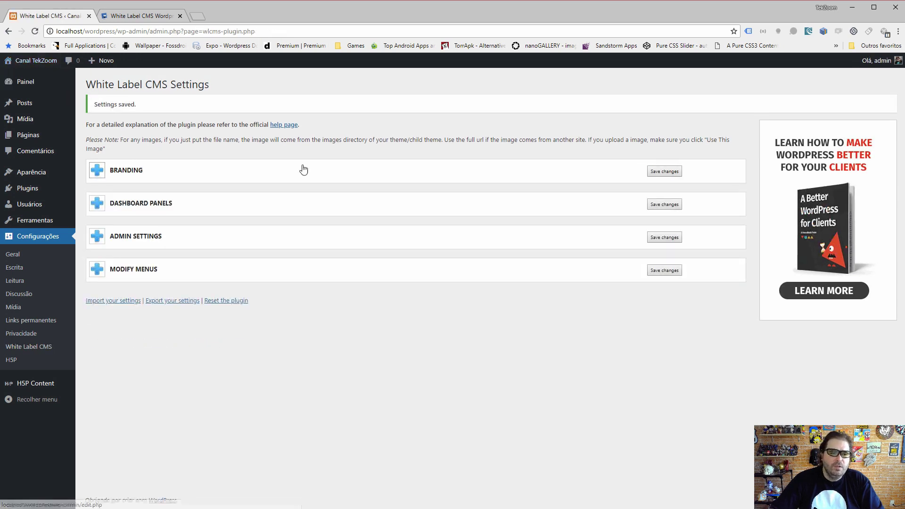
# - Set Hide WordPress Logos to No in Branding, save, and check the WordPress logo menu in the admin bar
pyautogui.click(161, 173)
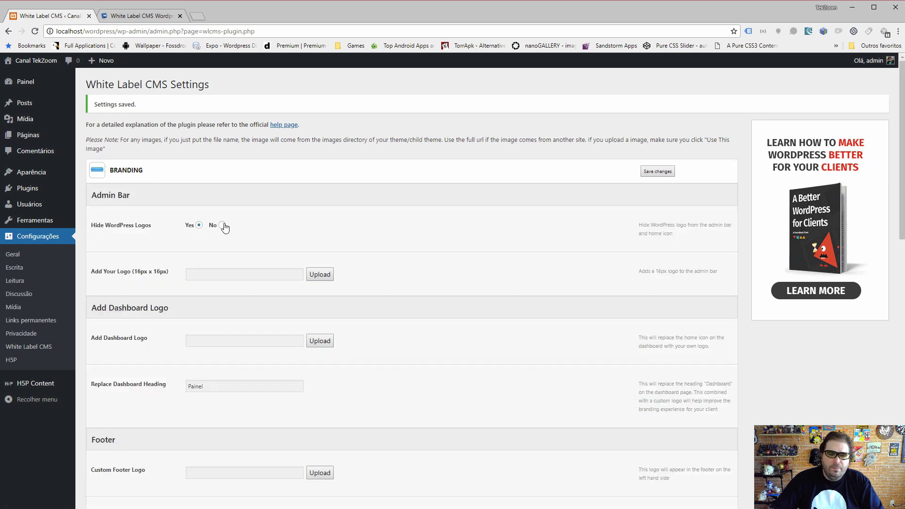
pyautogui.click(222, 225)
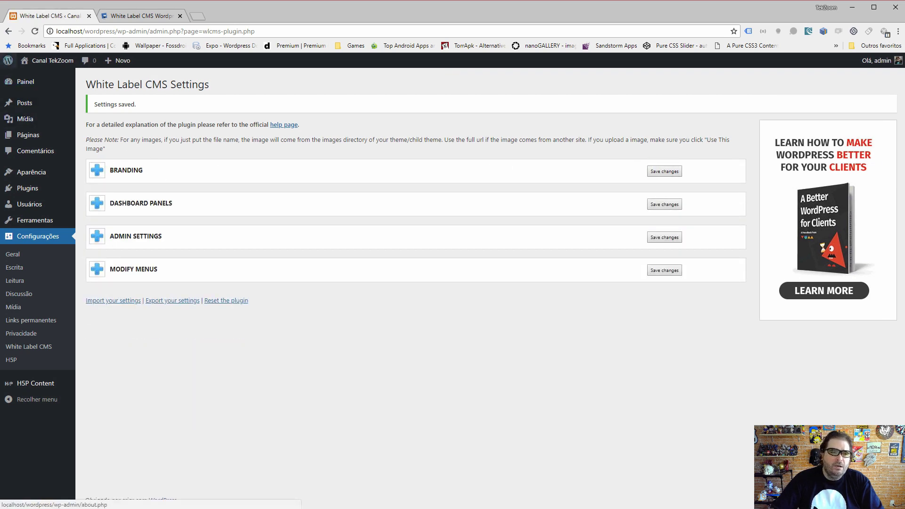
pyautogui.moveTo(11, 69)
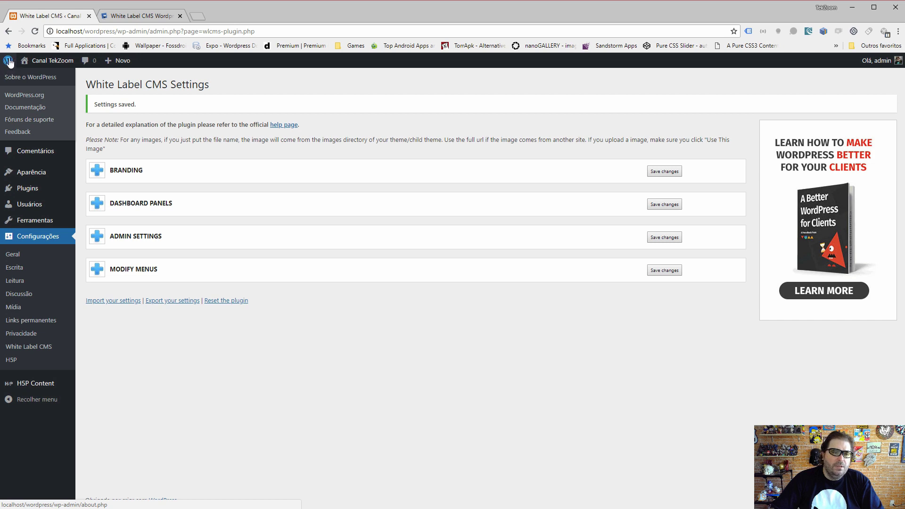
# - Set Hide WordPress Logos back to Yes in the Branding settings and save
pyautogui.click(107, 170)
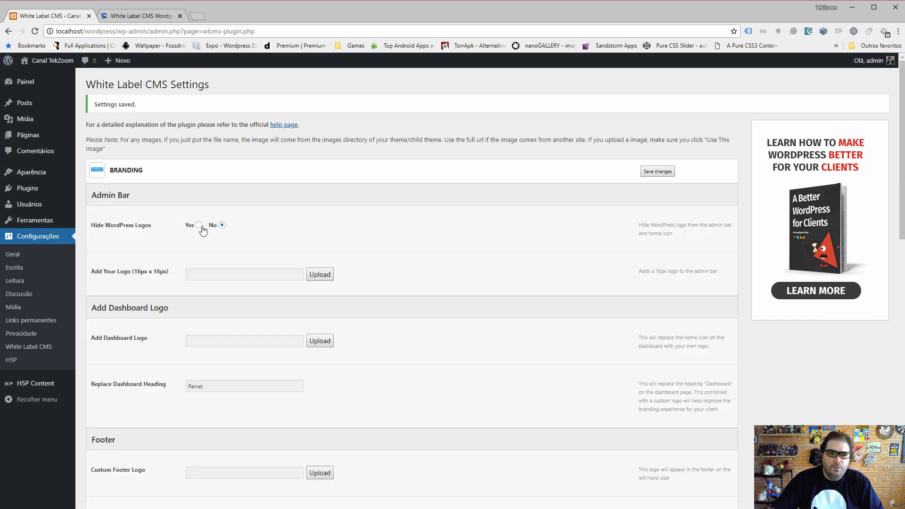
pyautogui.click(200, 225)
pyautogui.click(658, 172)
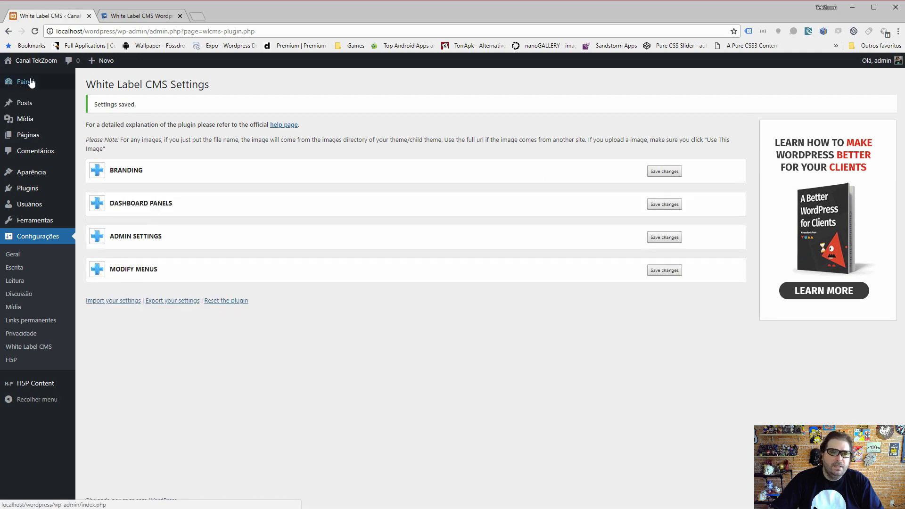
# - Add the image 16.jpg as the 16px x 16px admin bar logo in Branding and save the changes
pyautogui.click(173, 175)
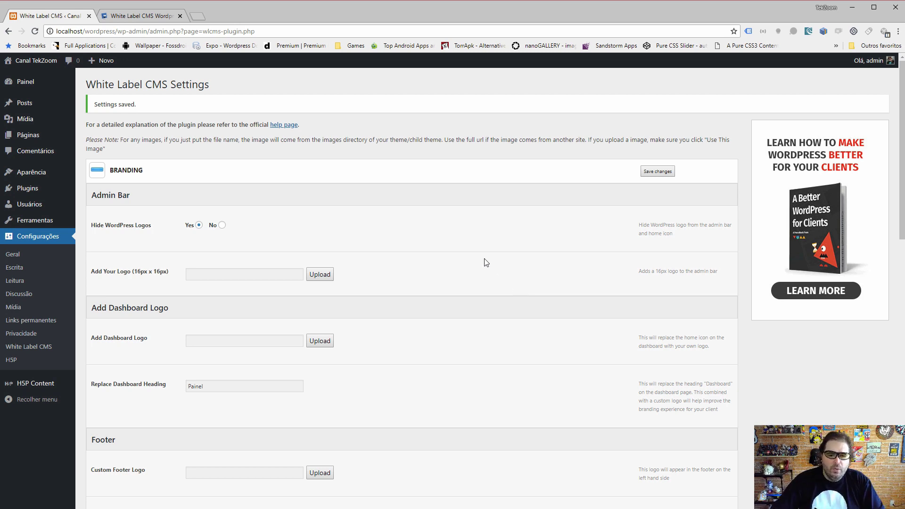
pyautogui.scroll(-1, 486, 263)
pyautogui.click(319, 227)
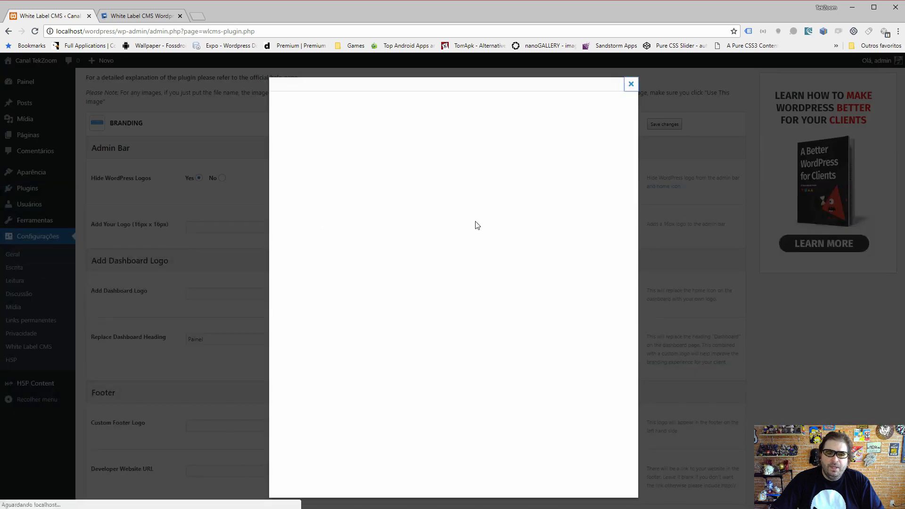
pyautogui.click(454, 207)
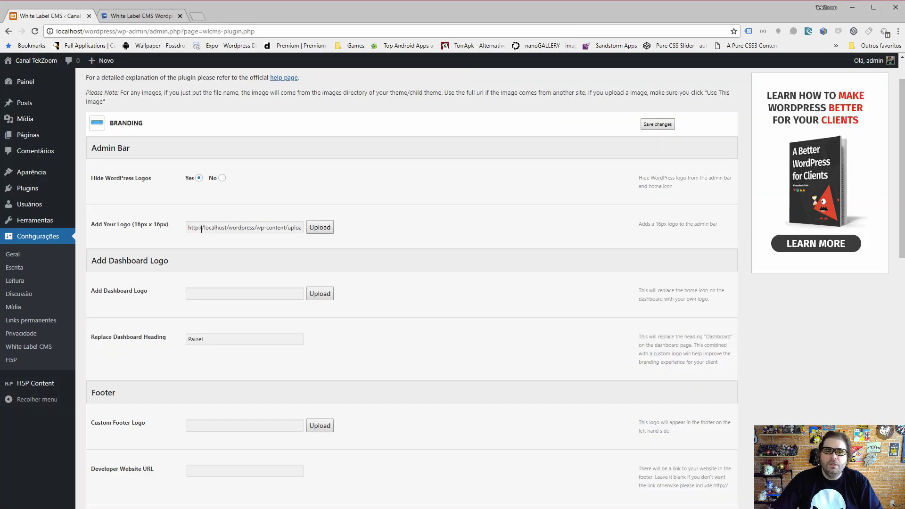
pyautogui.tripleClick(201, 230)
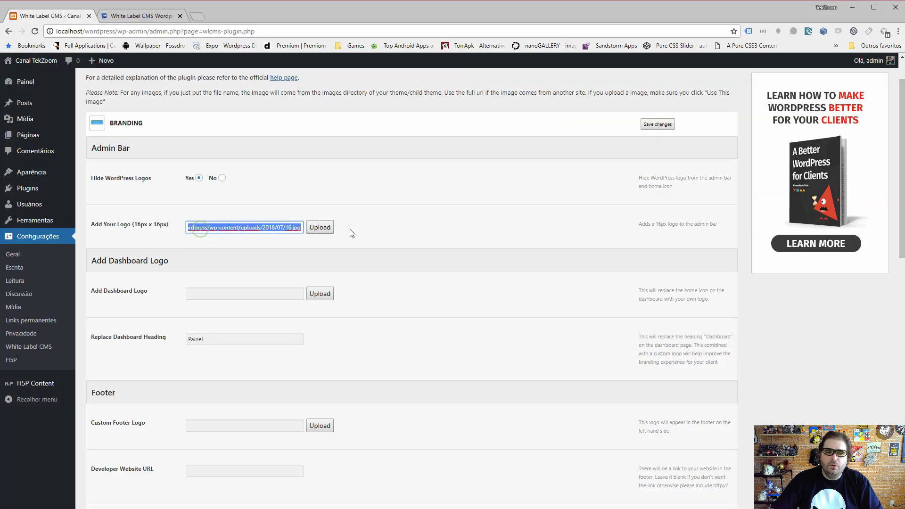
pyautogui.click(648, 126)
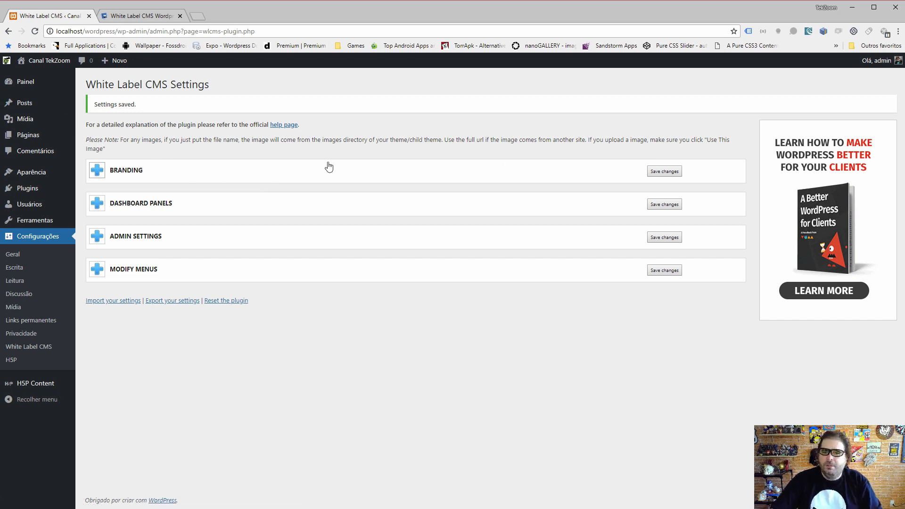
# - Review the Branding options for dashboard logo and heading, view the Painel page they affect, and return to the plugin settings
pyautogui.click(109, 176)
pyautogui.scroll(-2, 424, 235)
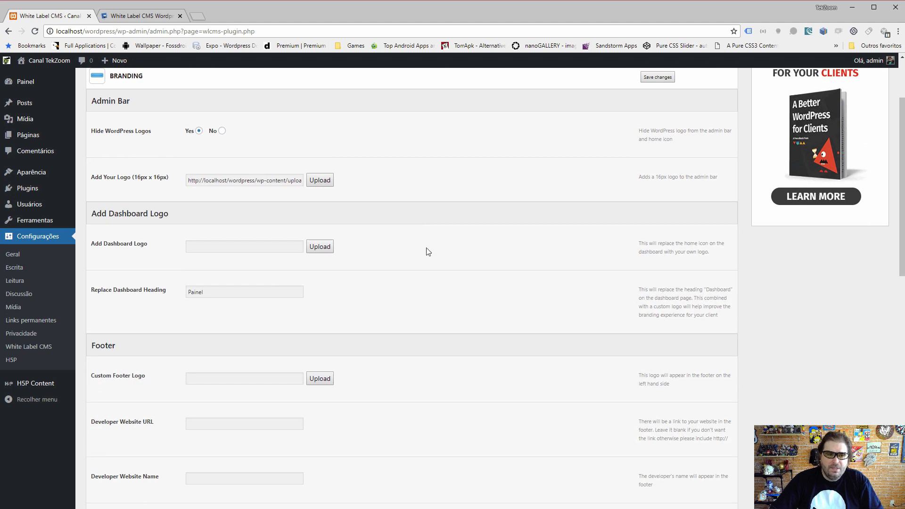
pyautogui.scroll(-1, 424, 247)
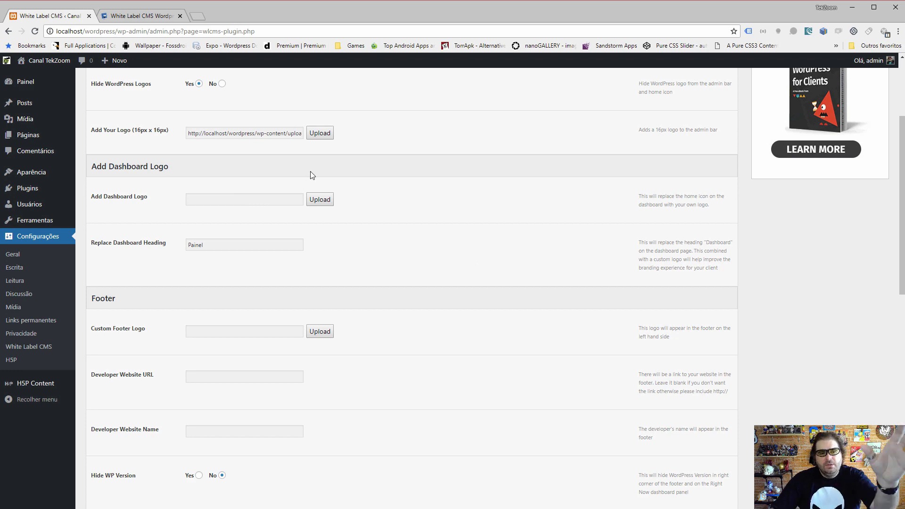
pyautogui.scroll(3, 45, 97)
pyautogui.click(27, 83)
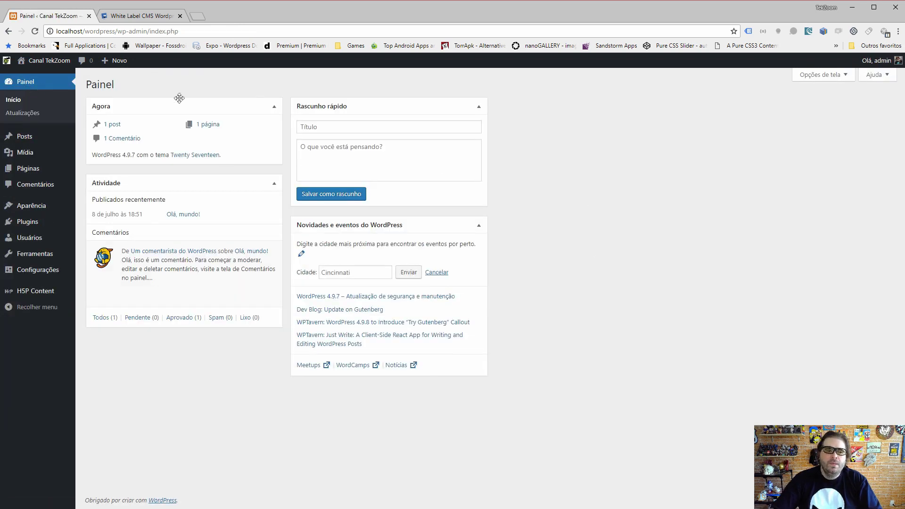
pyautogui.click(8, 31)
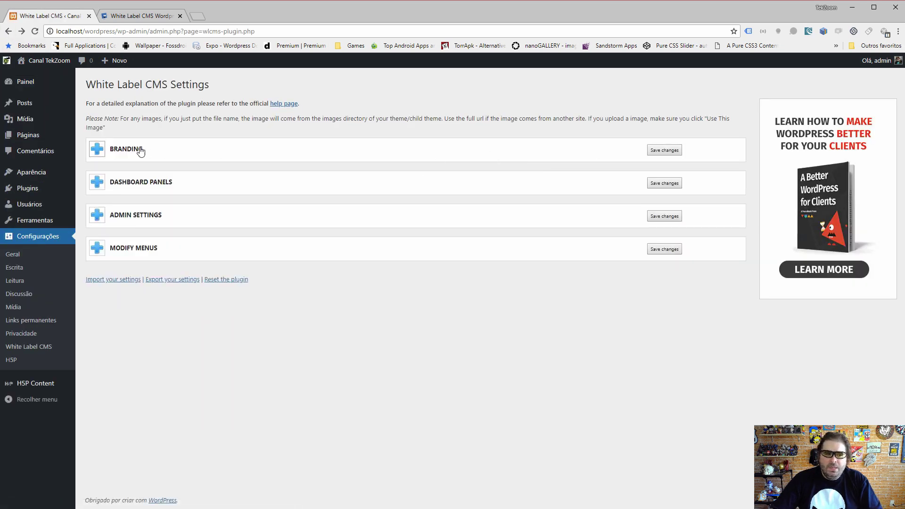
# - Review the Footer, Login and Admin Page Title options in the Branding settings, down to the page's footer
pyautogui.click(137, 150)
pyautogui.scroll(-3, 478, 293)
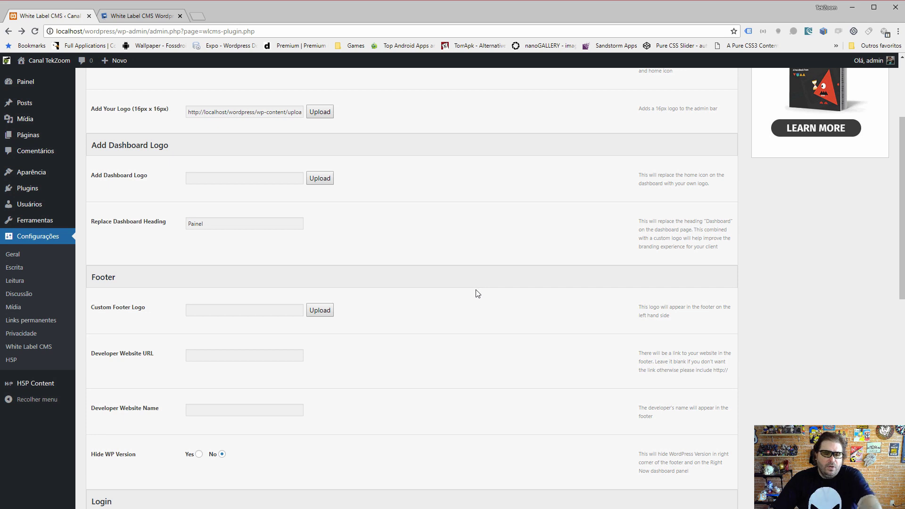
pyautogui.scroll(-3, 475, 293)
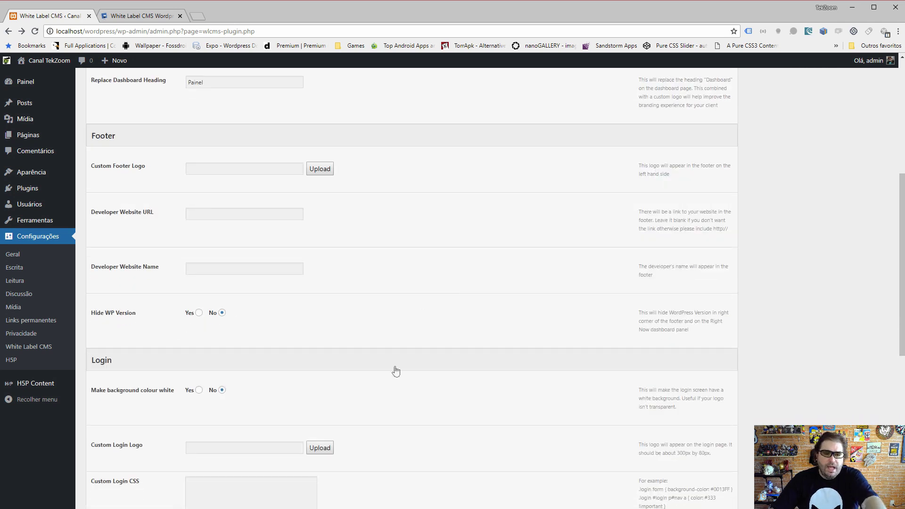
pyautogui.scroll(-1, 818, 469)
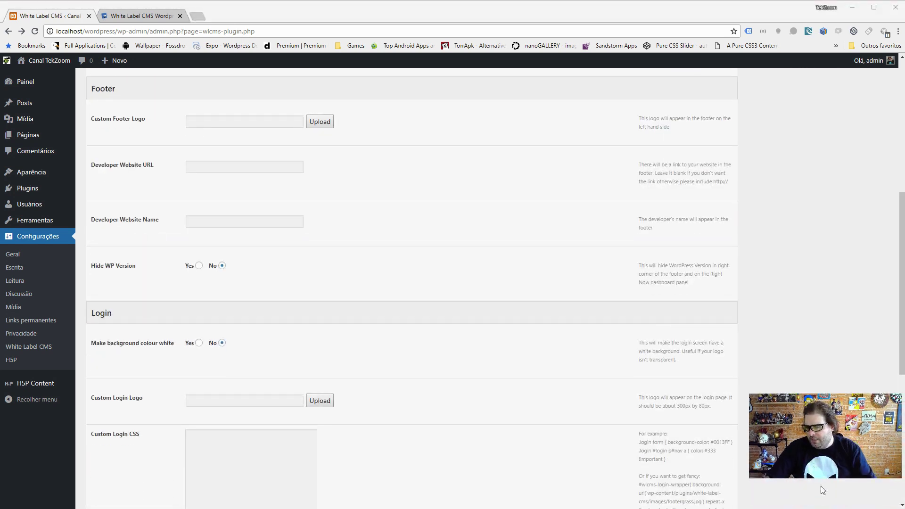
pyautogui.scroll(-7, 817, 490)
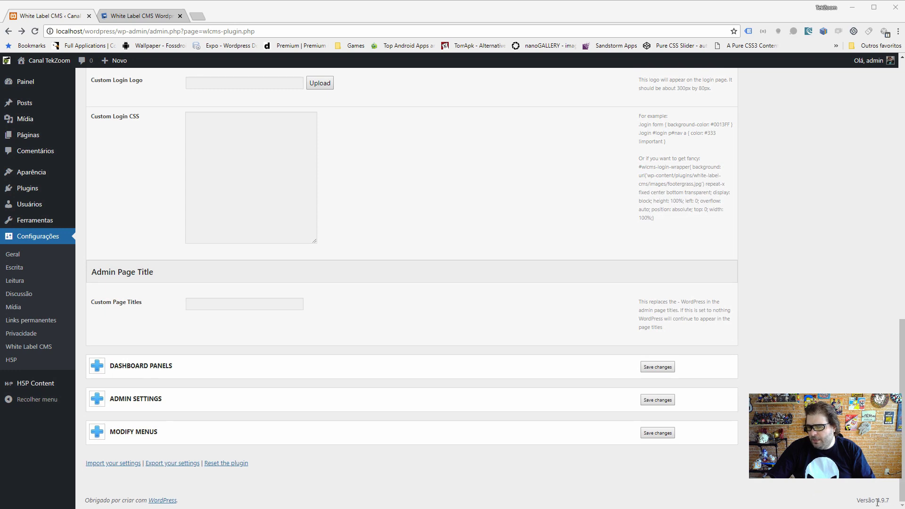
# - Set Hide WP Version to Yes in the Footer section of the Branding settings and save the changes
pyautogui.scroll(10, 513, 300)
pyautogui.scroll(4, 513, 300)
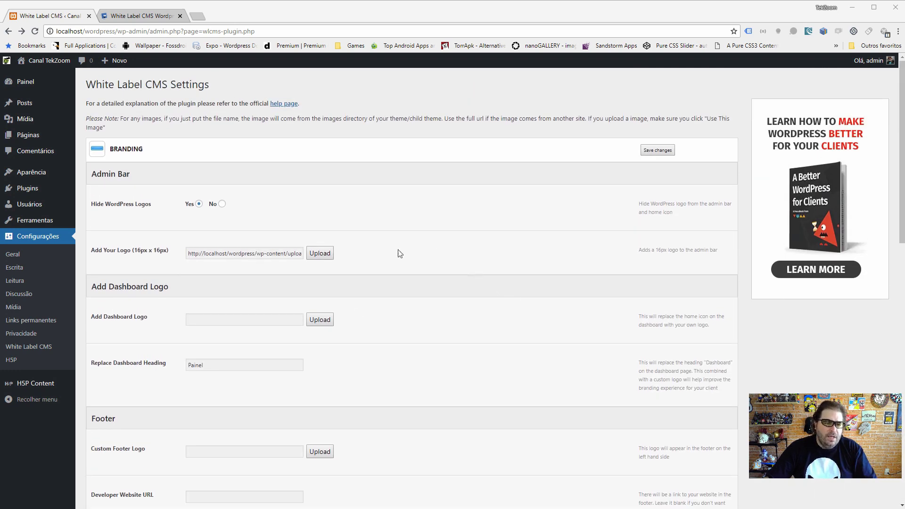
pyautogui.scroll(-6, 378, 358)
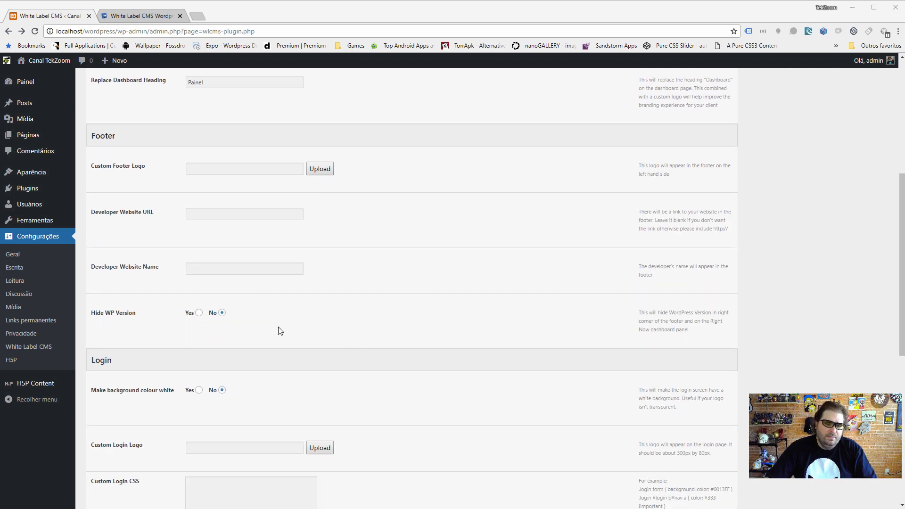
pyautogui.click(199, 313)
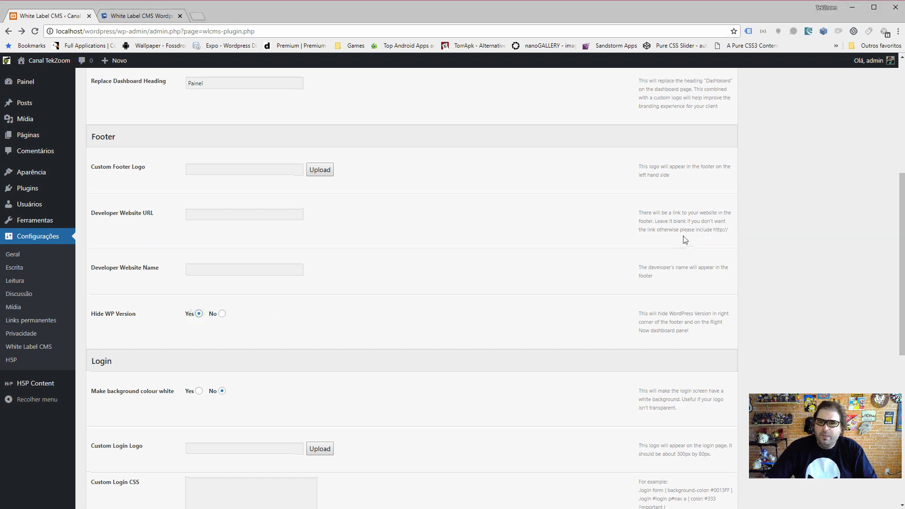
pyautogui.scroll(6, 683, 237)
pyautogui.click(657, 150)
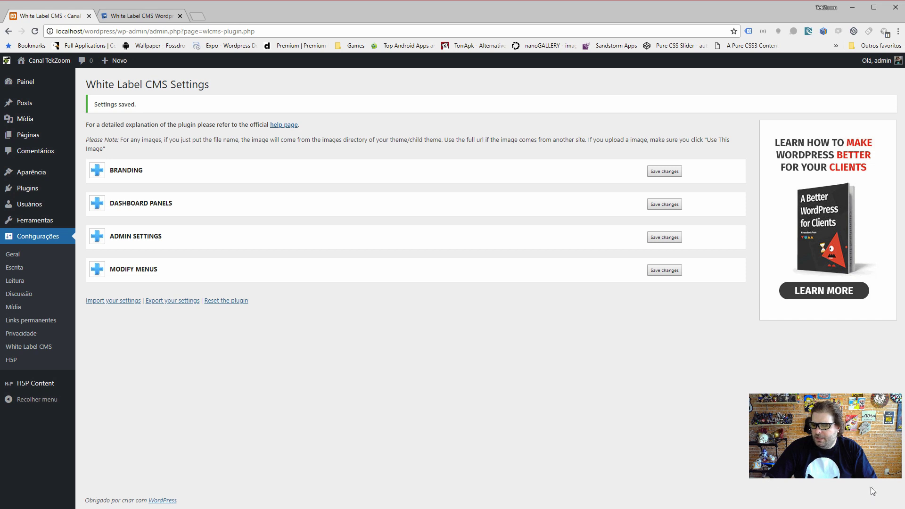
pyautogui.moveTo(851, 446); pyautogui.dragTo(856, 474)
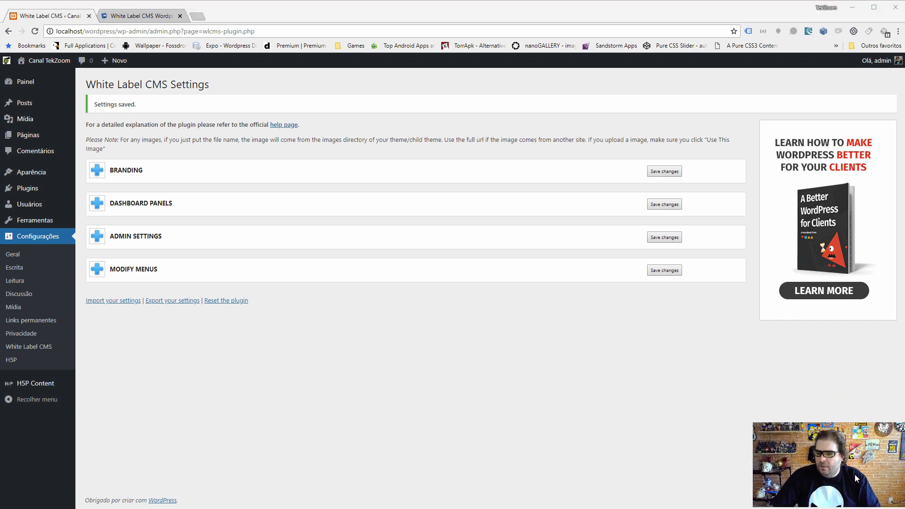
# - Open the Dashboard Panels and Admin Settings sections and review their options down to Custom Editor Stylesheet
pyautogui.click(125, 204)
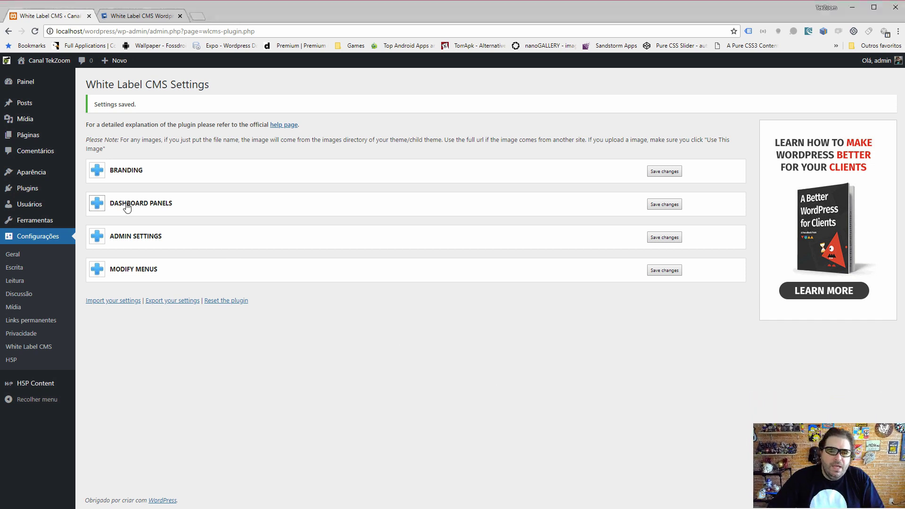
pyautogui.scroll(-5, 419, 275)
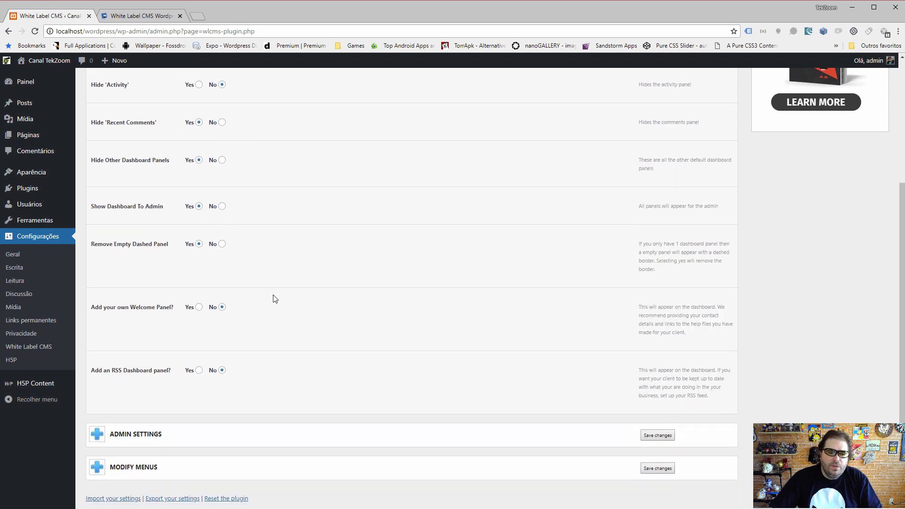
pyautogui.click(141, 408)
pyautogui.scroll(-10, 404, 301)
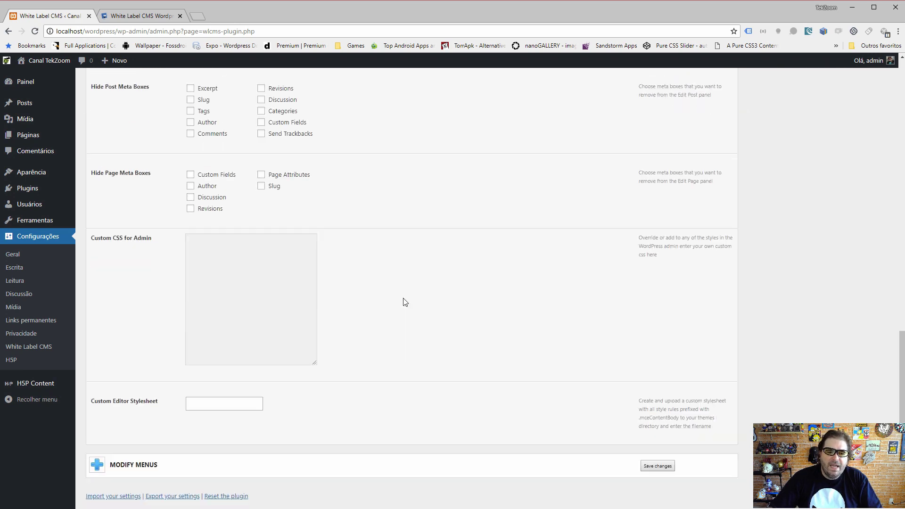
# - Open the Modify Menus section, enable Hide Posts Menu for the Editor role and save the changes
pyautogui.click(164, 435)
pyautogui.scroll(-4, 487, 374)
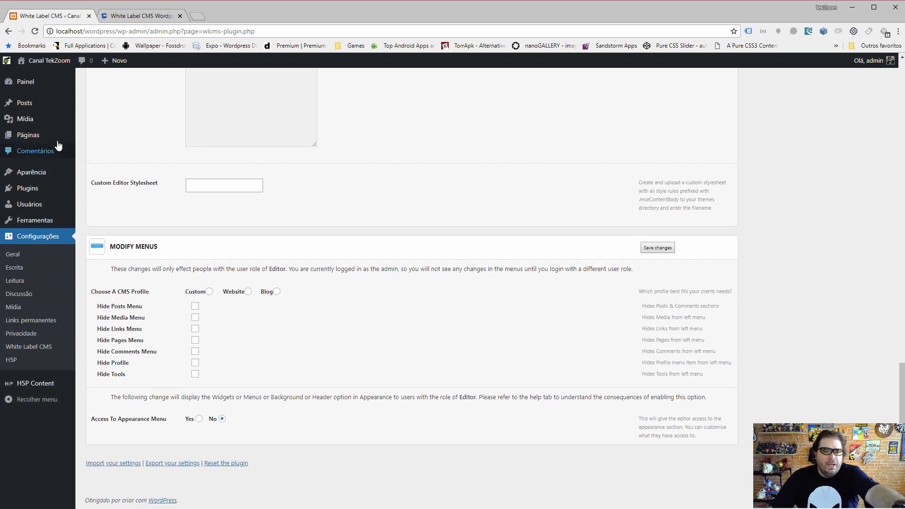
pyautogui.moveTo(50, 218)
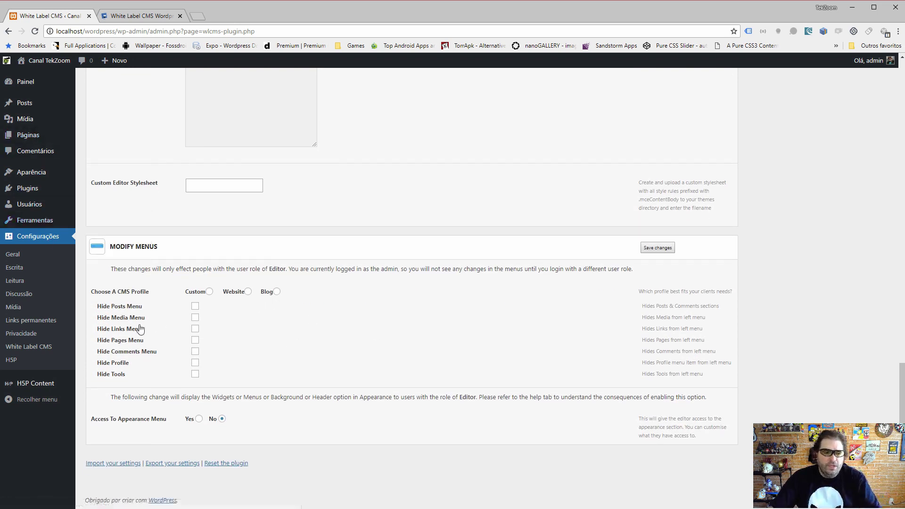
pyautogui.click(195, 306)
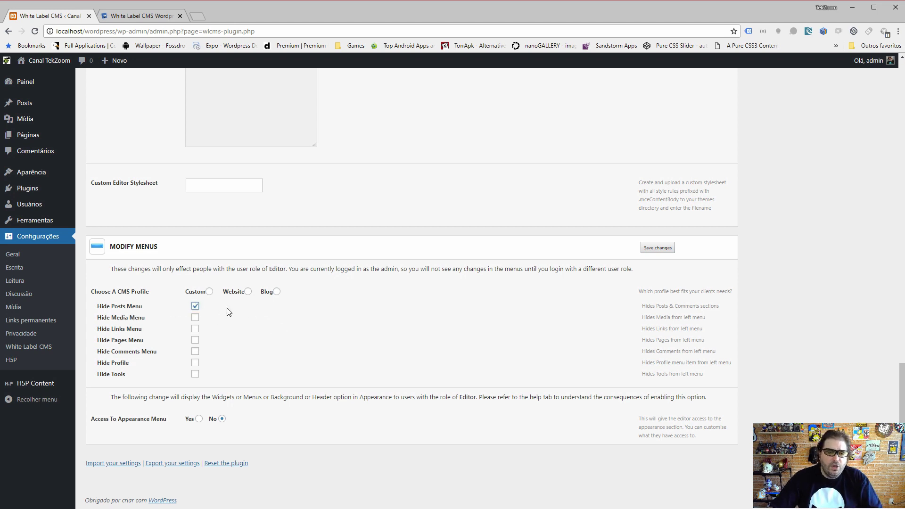
pyautogui.click(657, 248)
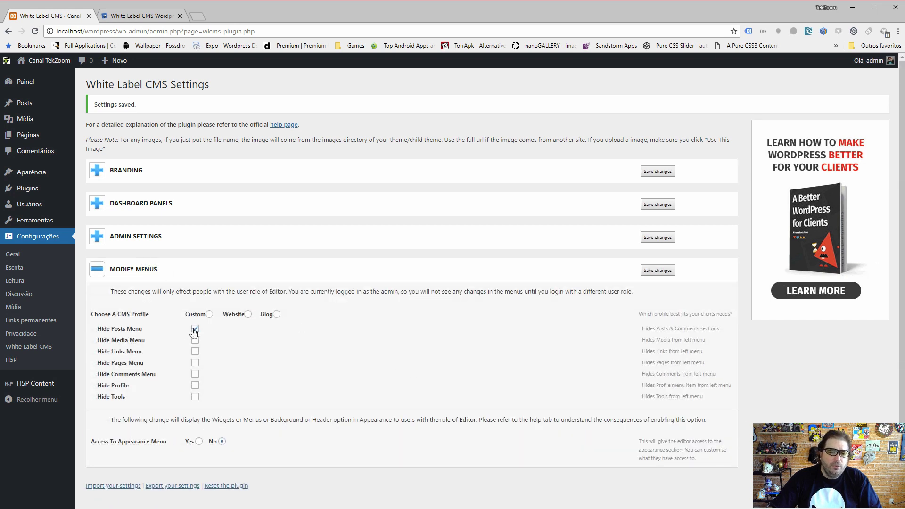
# - Clear Hide Posts Menu, try the Website CMS profile in Modify Menus, and select the Blog profile instead
pyautogui.click(196, 327)
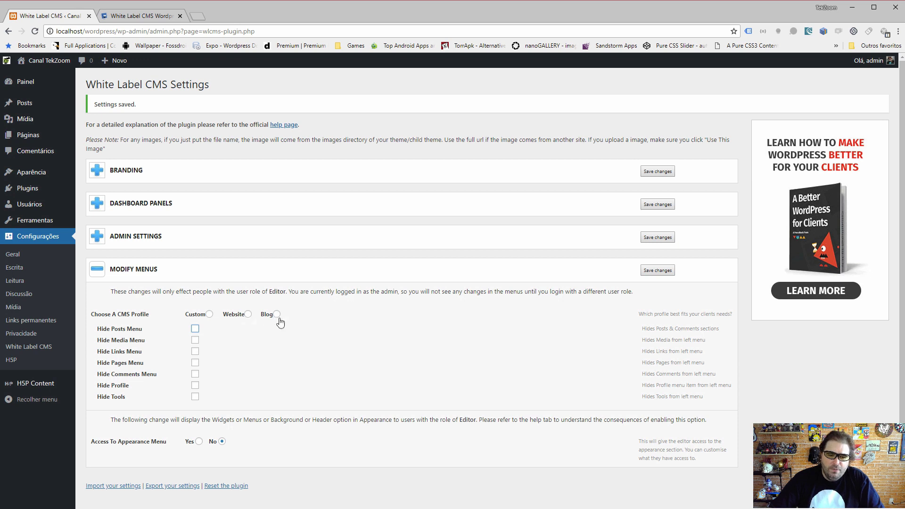
pyautogui.click(248, 314)
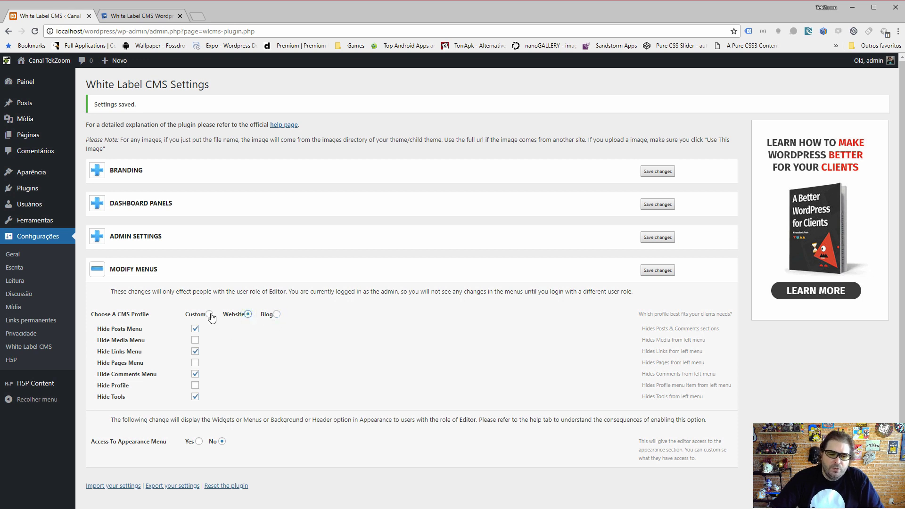
pyautogui.click(248, 315)
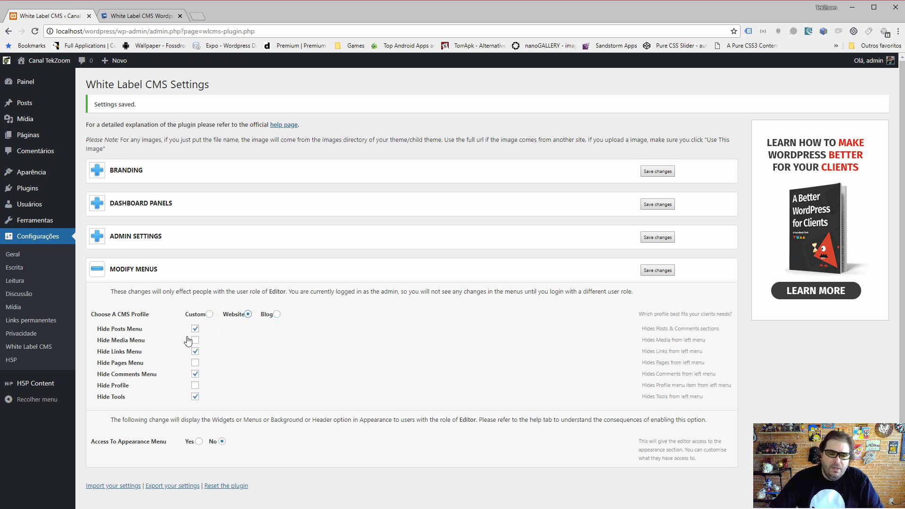
pyautogui.click(276, 314)
pyautogui.scroll(-1, 325, 366)
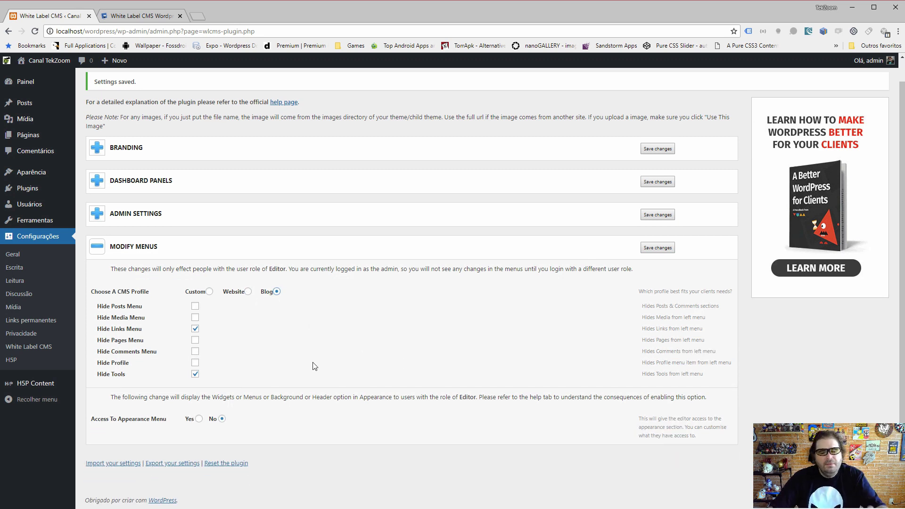
pyautogui.scroll(1, 309, 362)
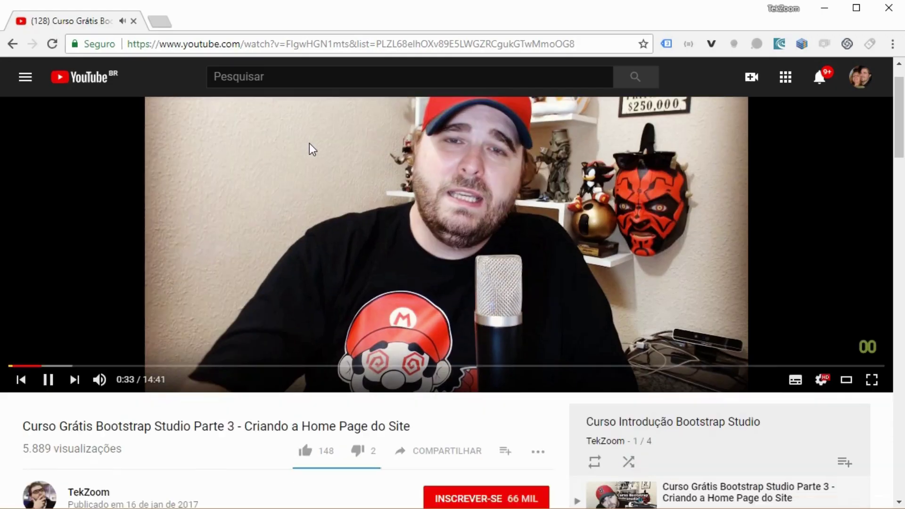
# - On YouTube, subscribe to the TekZoom channel from the Curso Grátis Bootstrap Studio Parte 3 video page
pyautogui.scroll(-5, 309, 147)
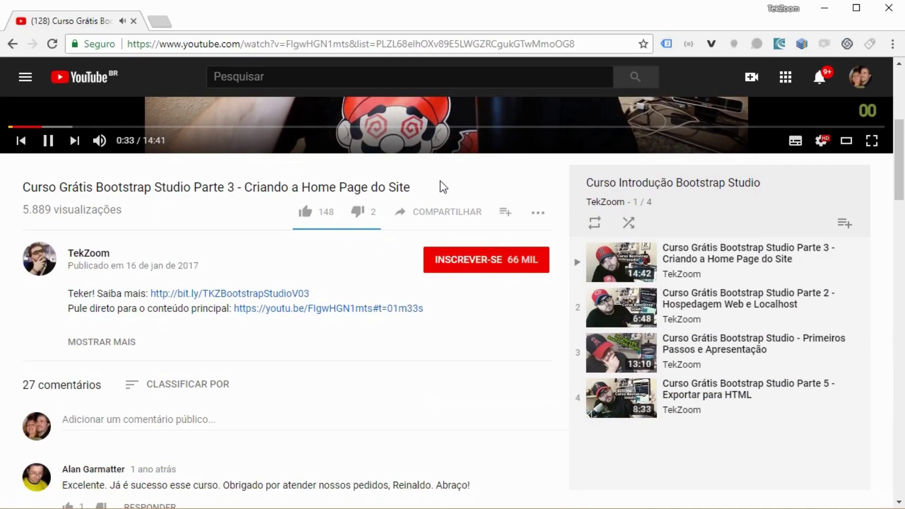
pyautogui.click(479, 264)
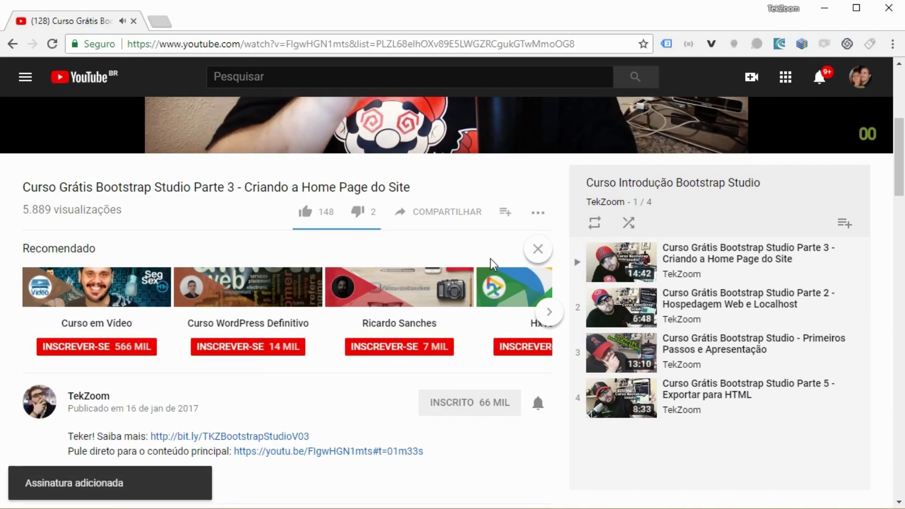